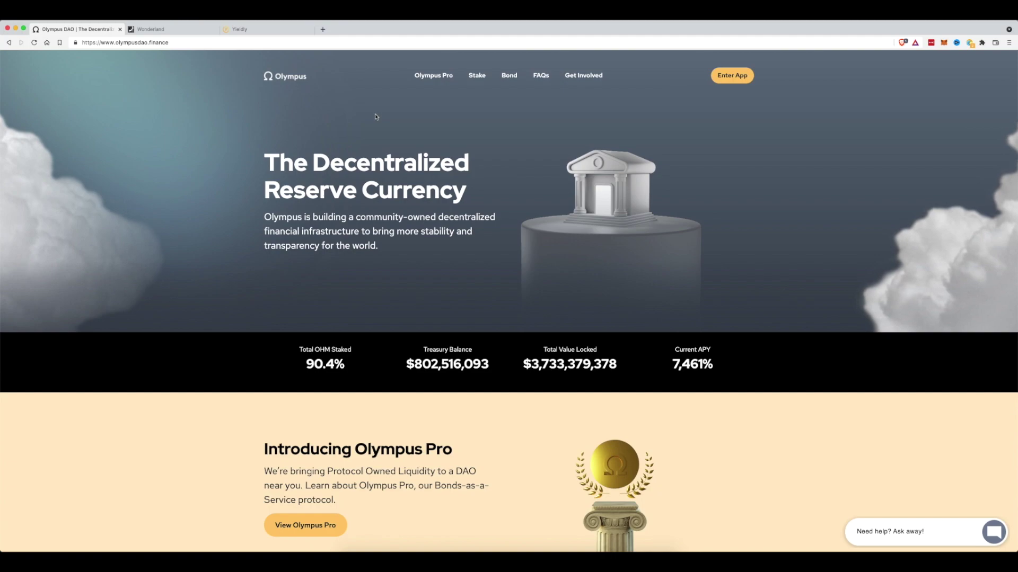
Step: Launch the Olympus DAO app from its landing page and check the Safety Check notice
scroll(265, 69, down, 1)
click(154, 29)
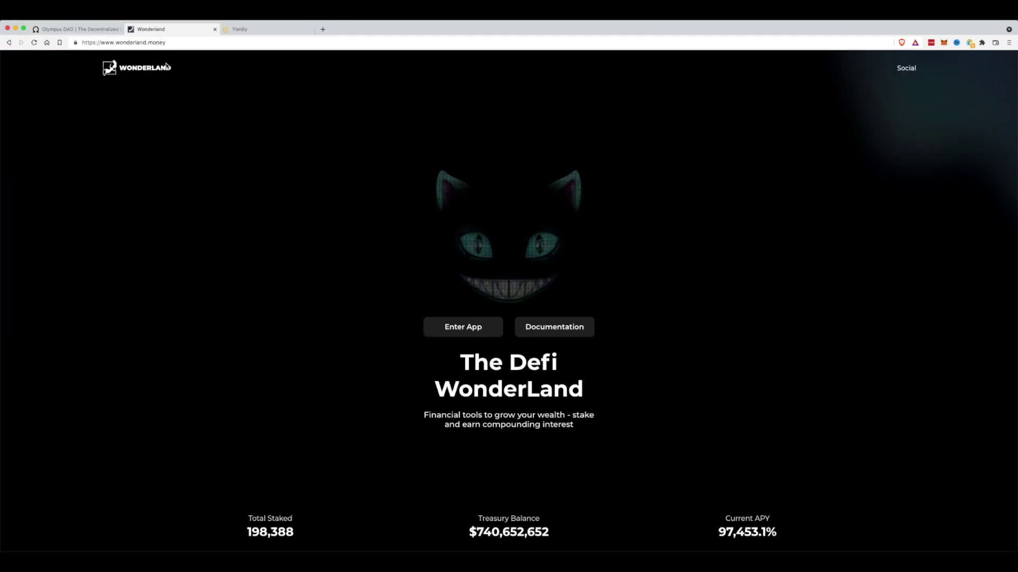
click(81, 31)
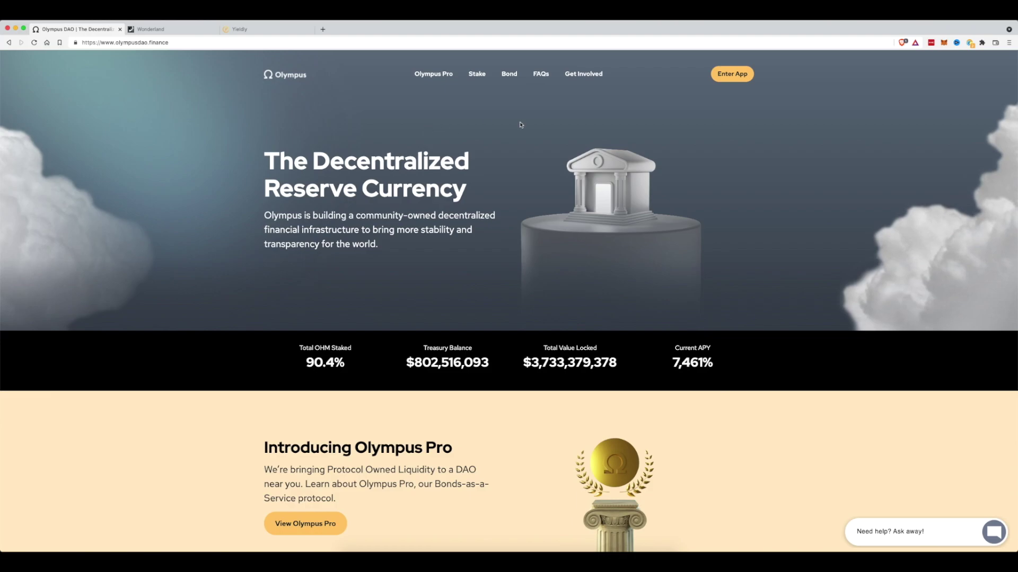
click(737, 75)
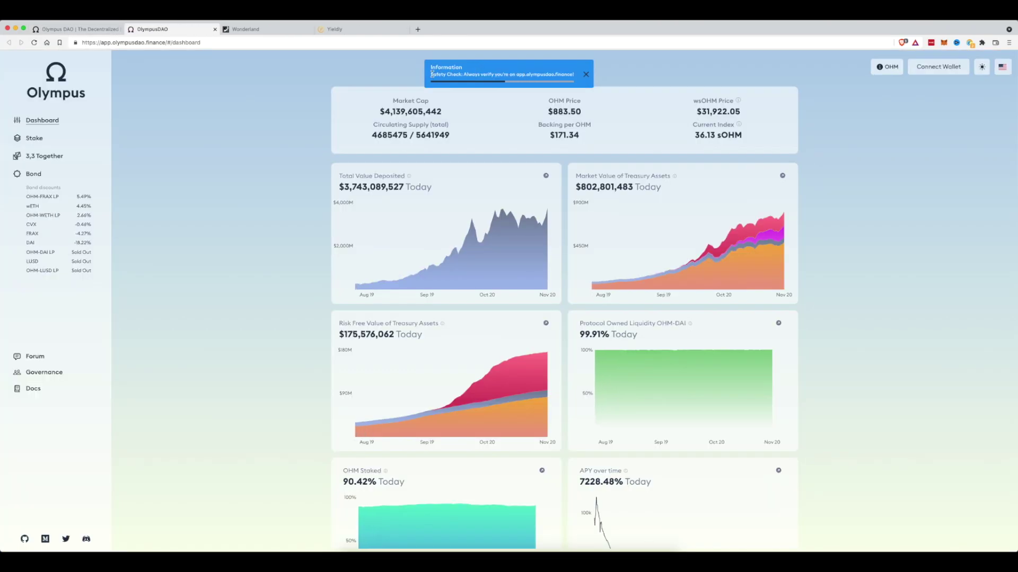
drag(432, 74, 571, 74)
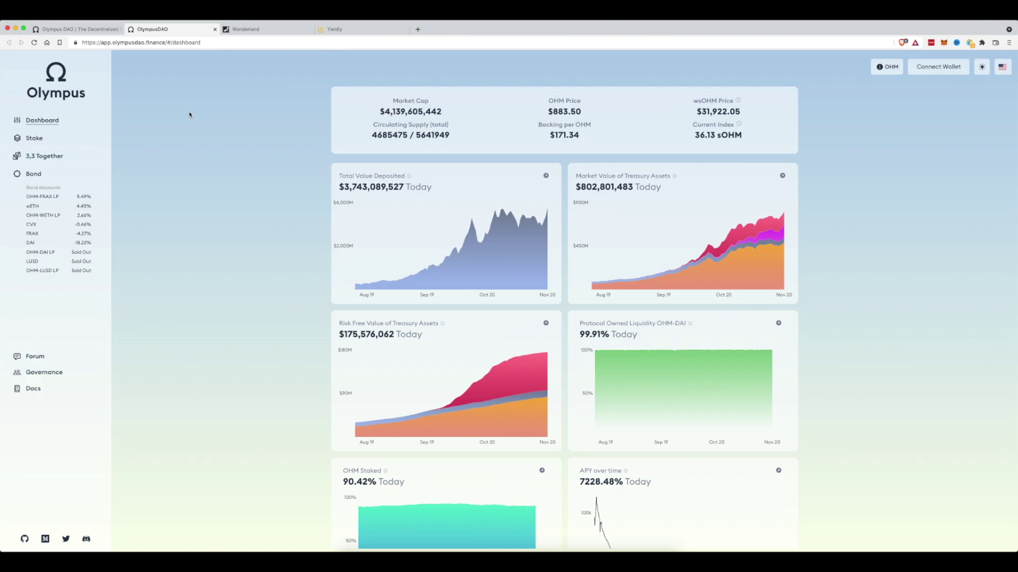
Step: Connect MetaMask's Account 2 wallet to the Olympus DAO app
click(944, 43)
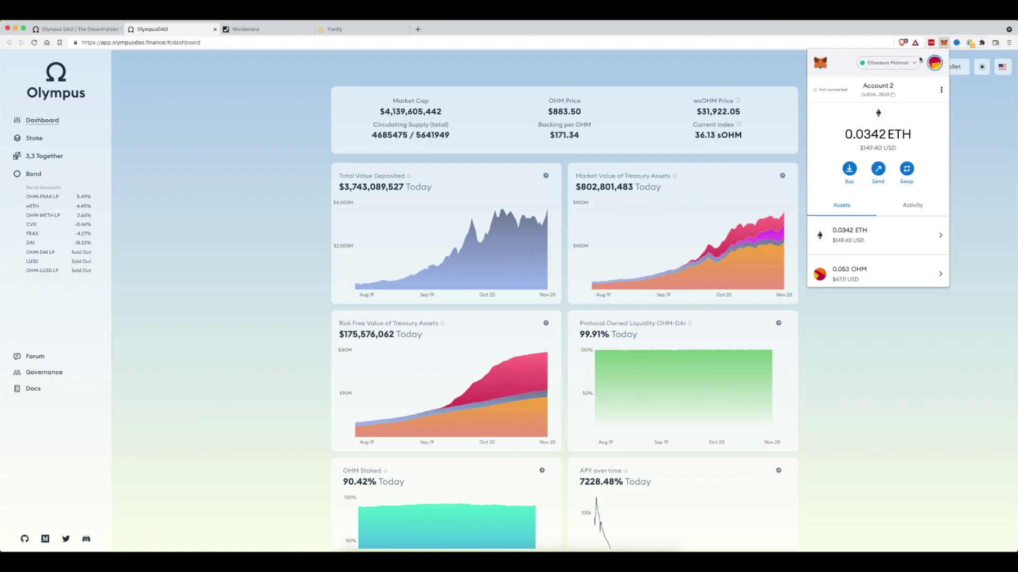
click(981, 90)
click(941, 69)
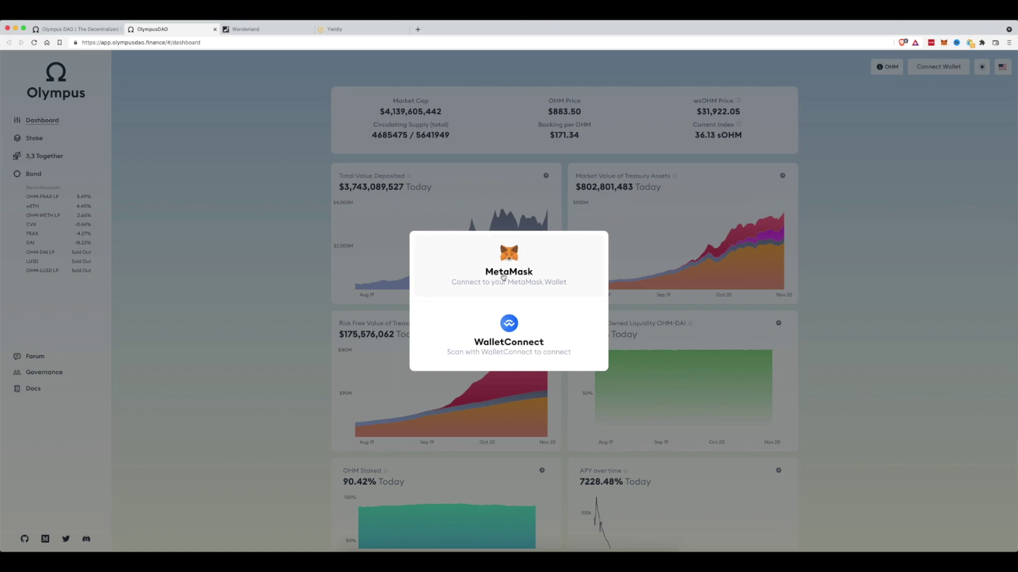
click(502, 275)
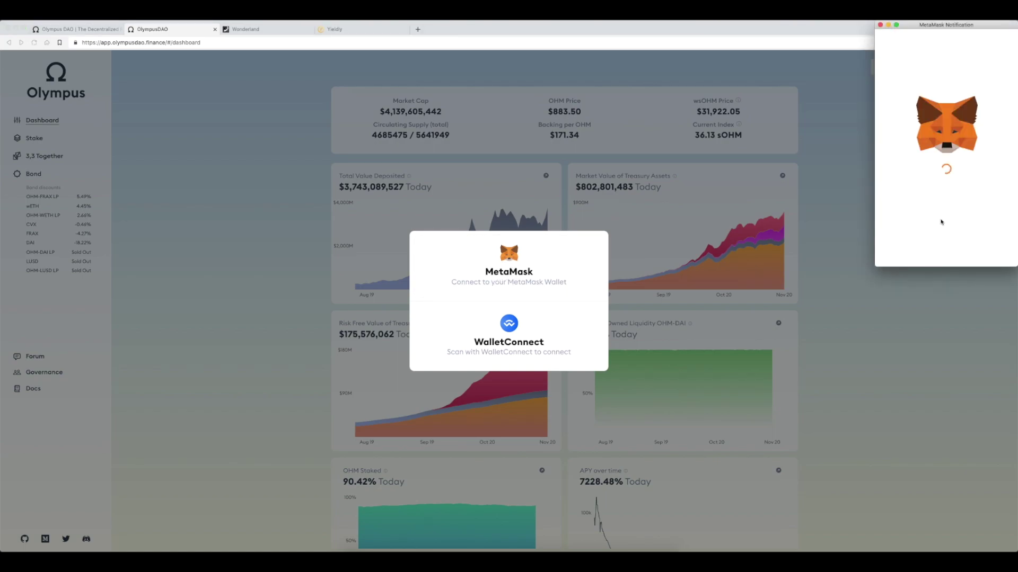
click(987, 253)
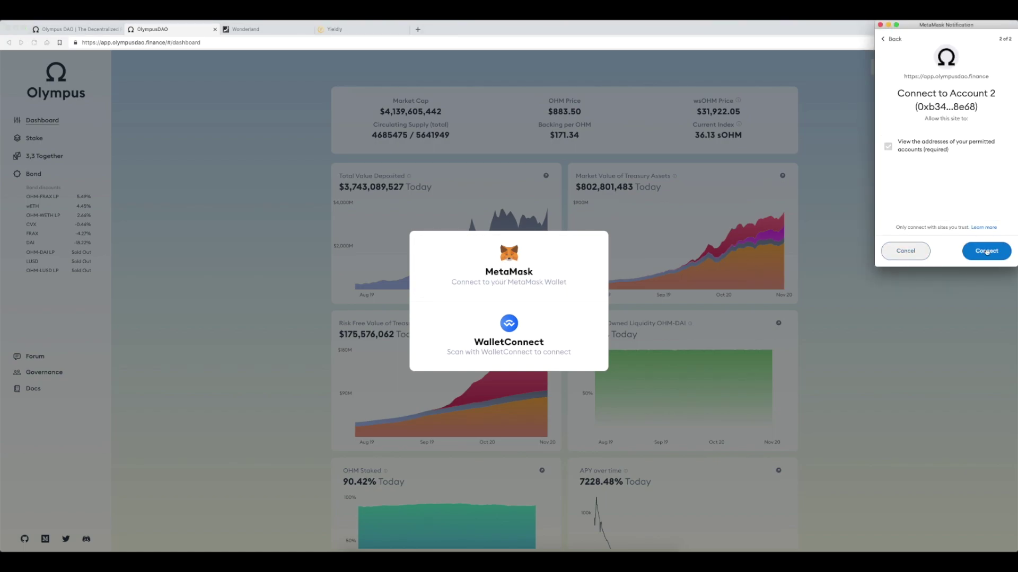
click(987, 251)
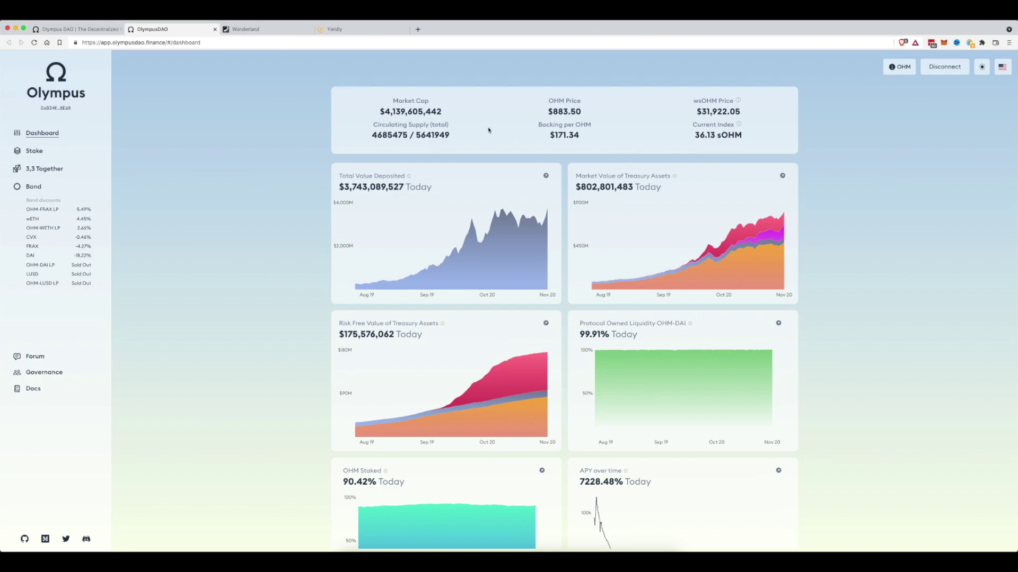
Step: Open the Olympus Stake page, then close and reopen its tab with Cmd+Shift+T
click(35, 151)
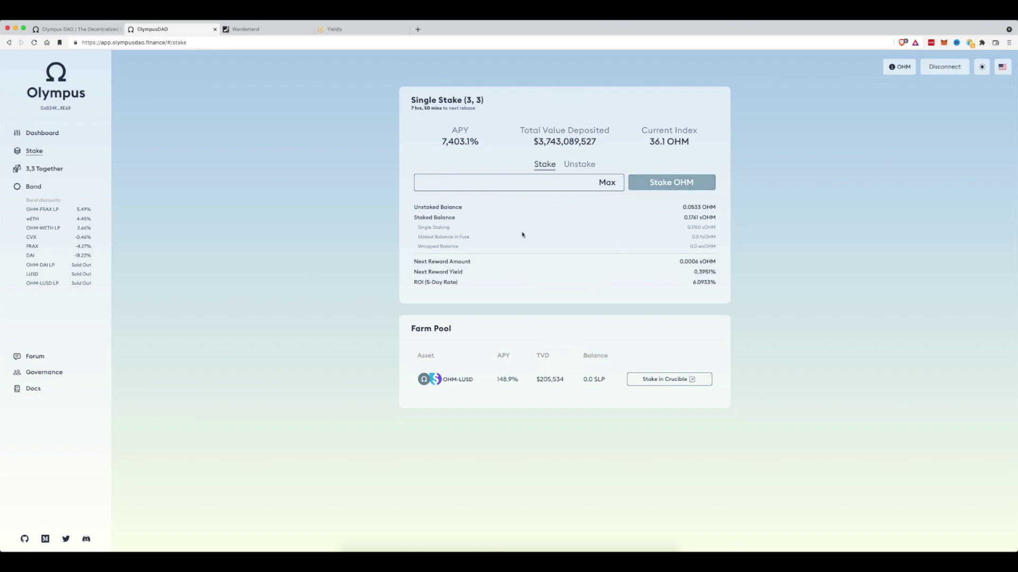
click(216, 30)
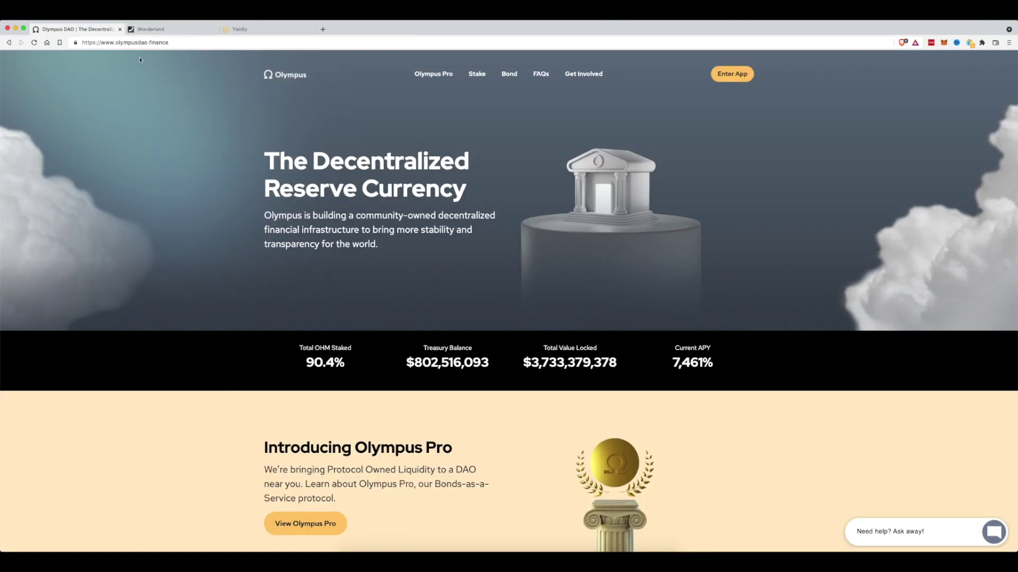
key(super+shift+t)
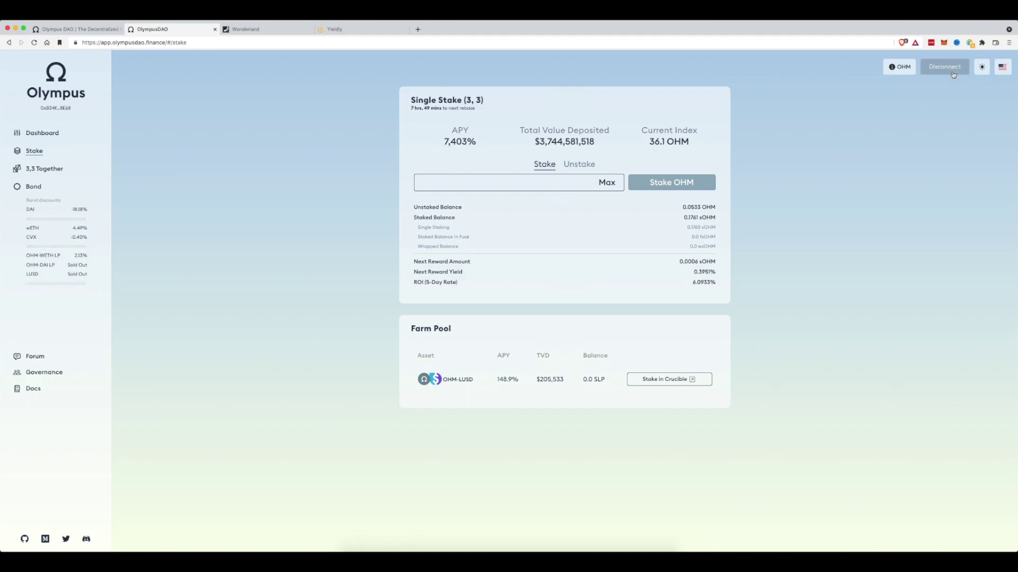
Step: Disconnect the wallet on the Olympus site and check the site's status in MetaMask
click(943, 43)
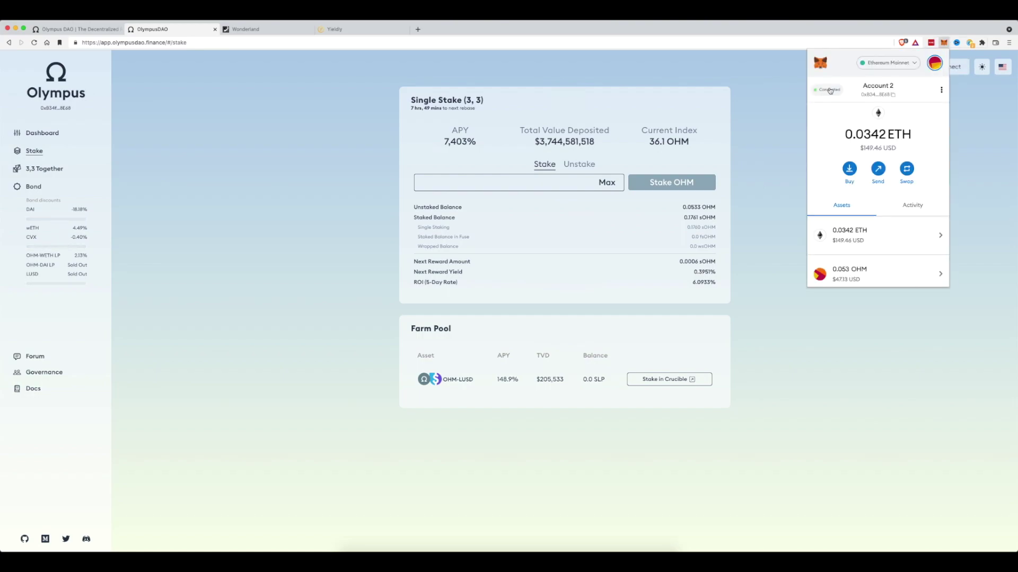
click(772, 89)
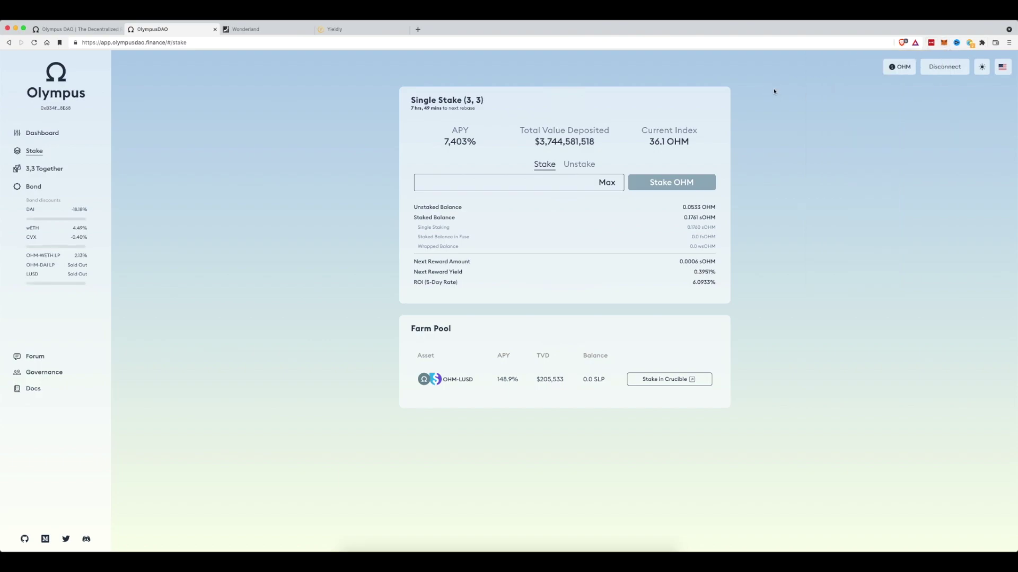
click(947, 72)
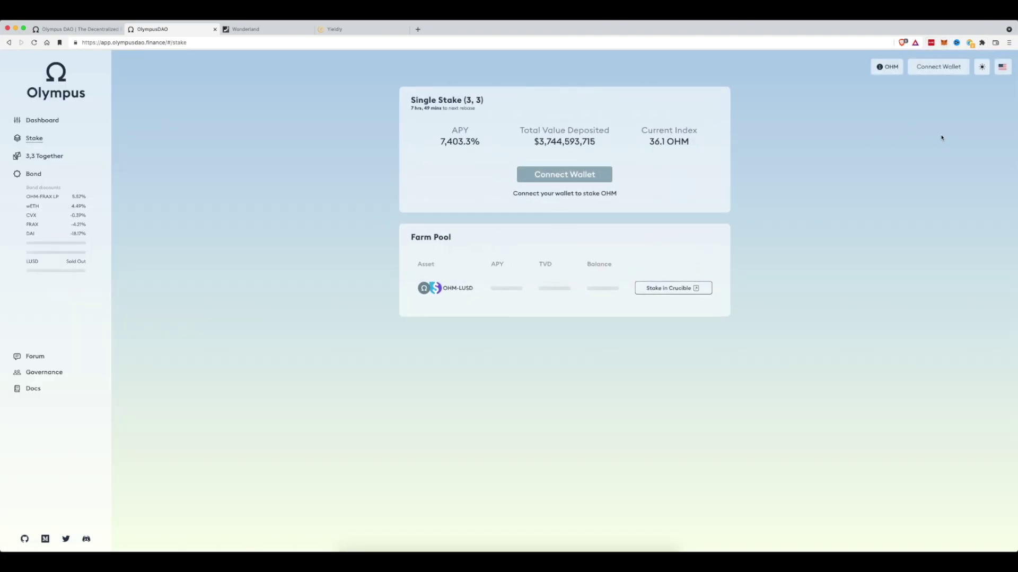
click(944, 43)
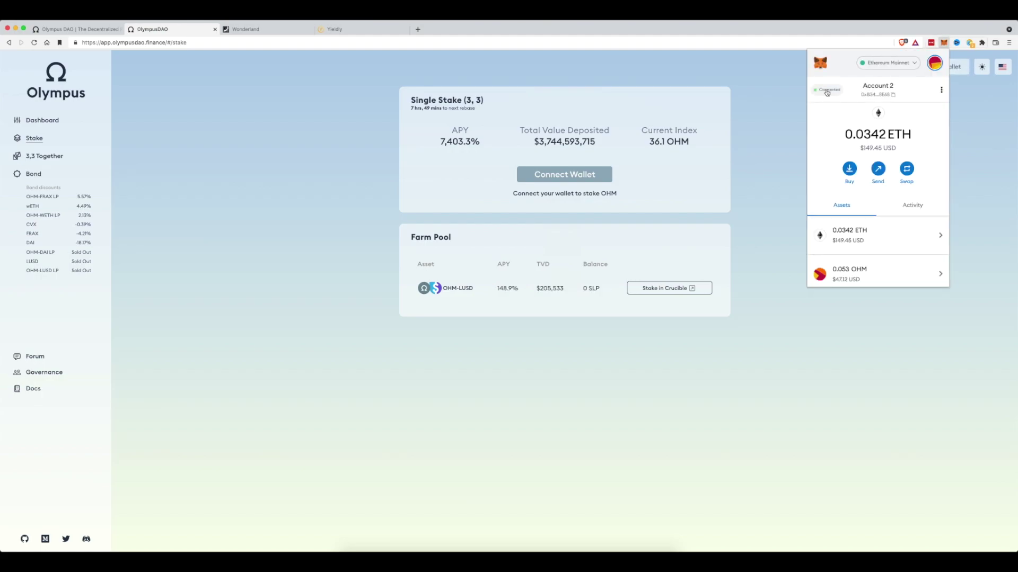
click(768, 116)
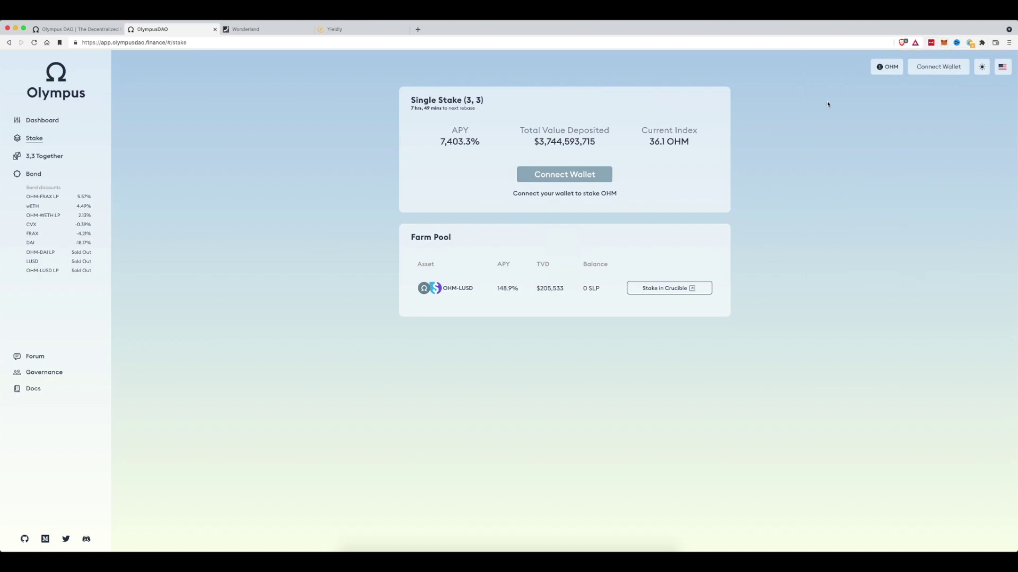
Step: Remove Account 2's connection to app.olympusdao.finance in MetaMask's connected sites and confirm it
click(944, 44)
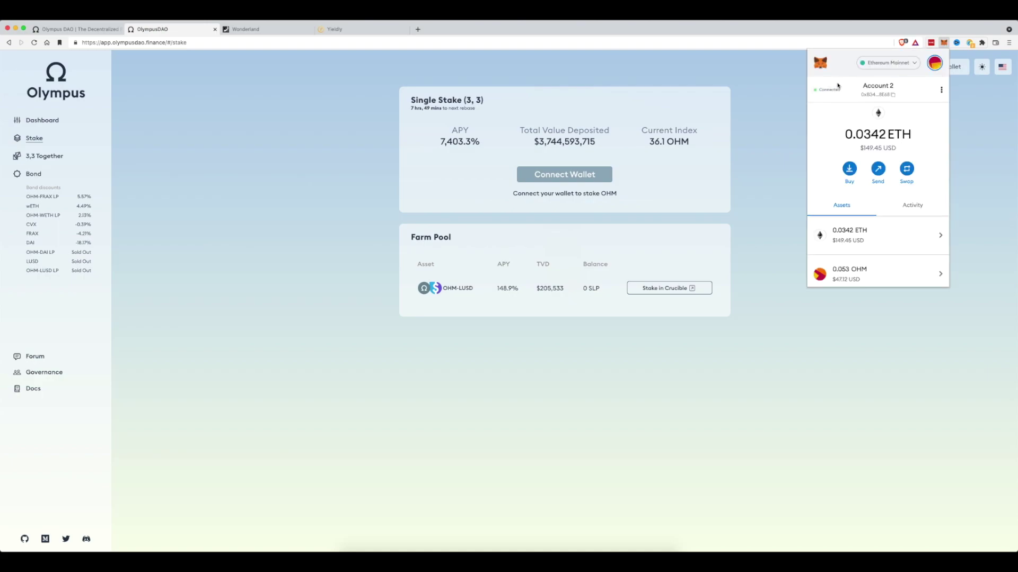
click(830, 92)
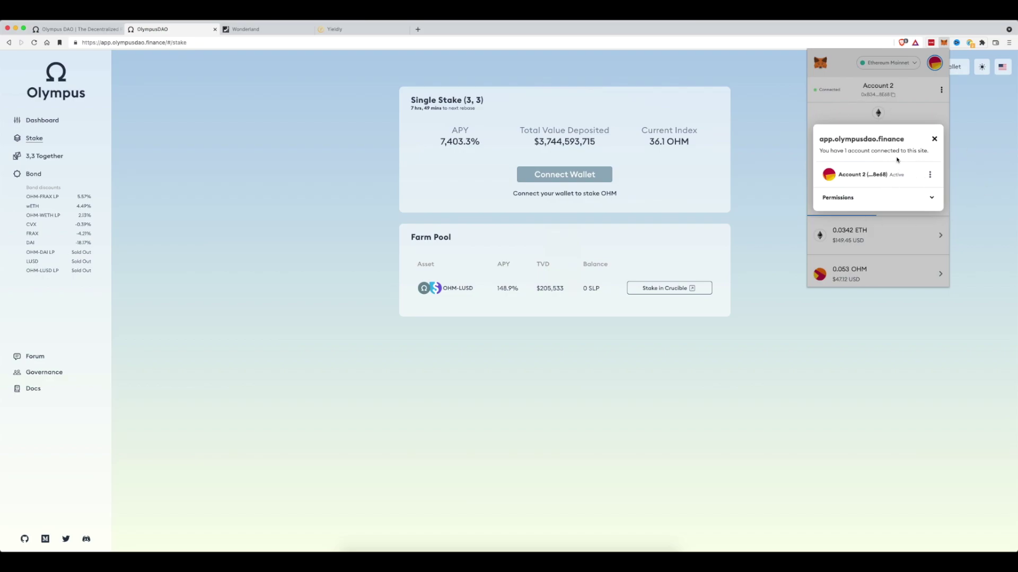
click(931, 176)
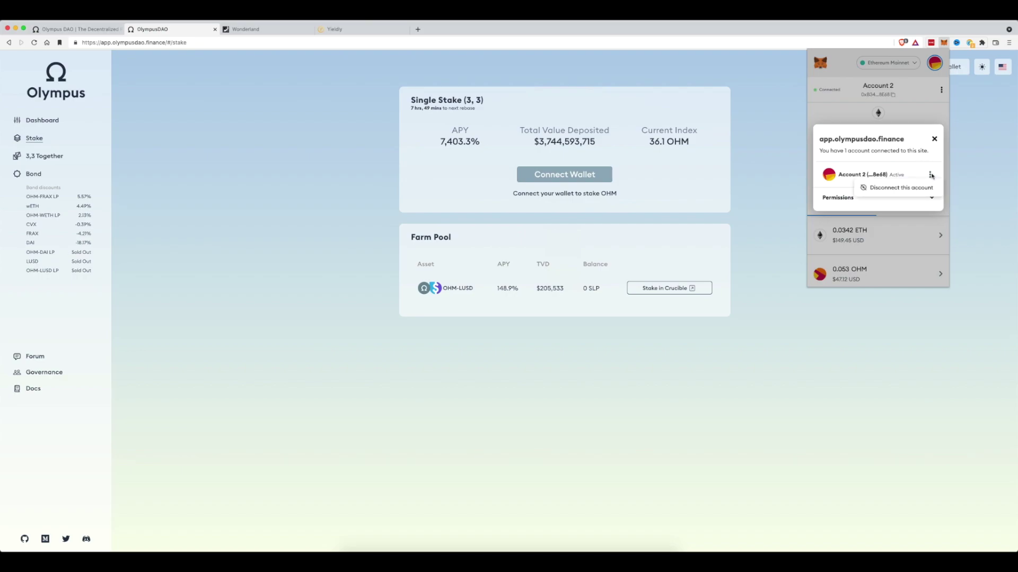
click(901, 190)
click(934, 148)
click(985, 129)
click(931, 68)
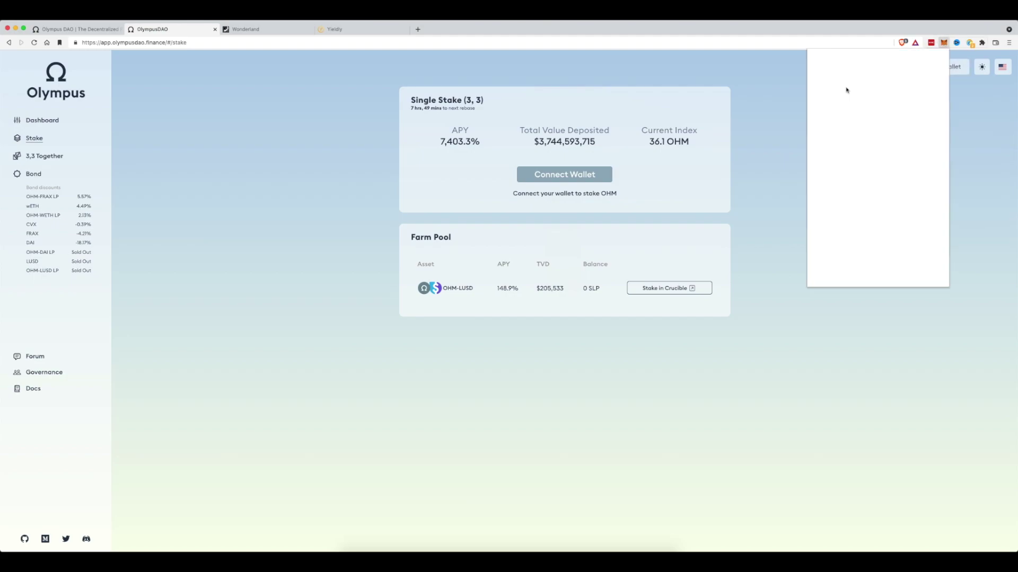
click(786, 93)
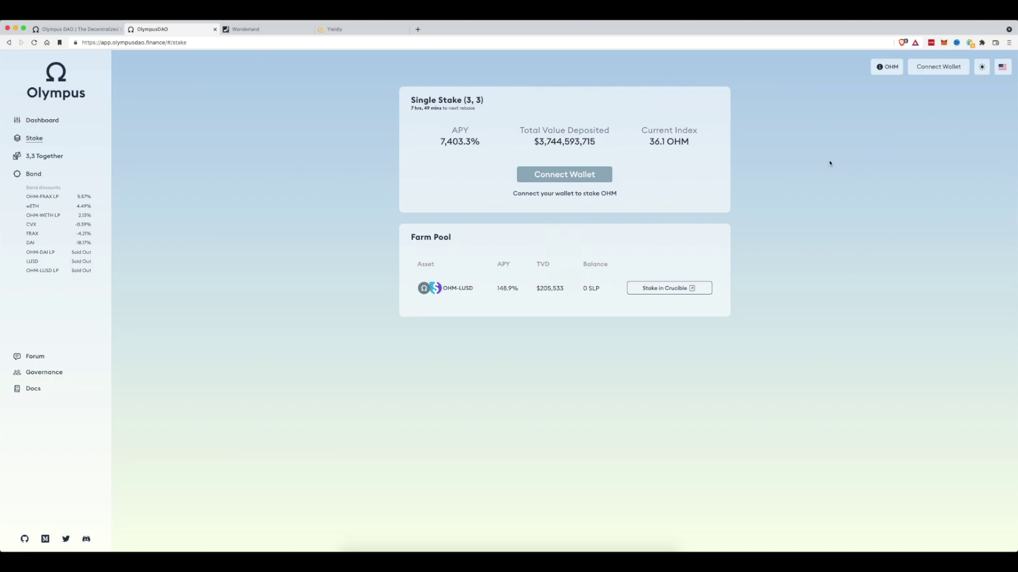
Step: Reconnect Account 2 through MetaMask and view its ETH and OHM balances in the wallet
click(939, 67)
click(500, 279)
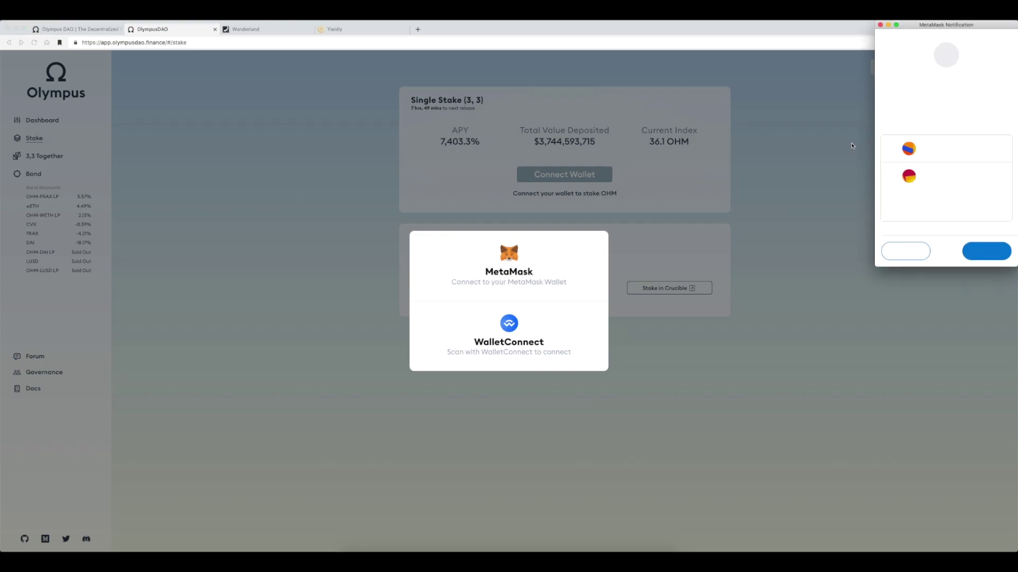
click(987, 251)
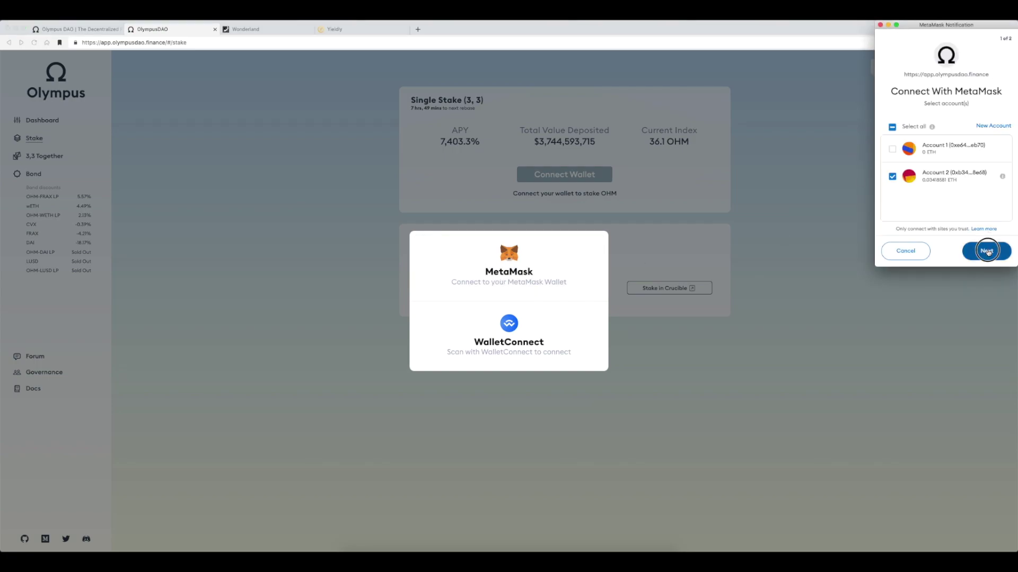
click(987, 250)
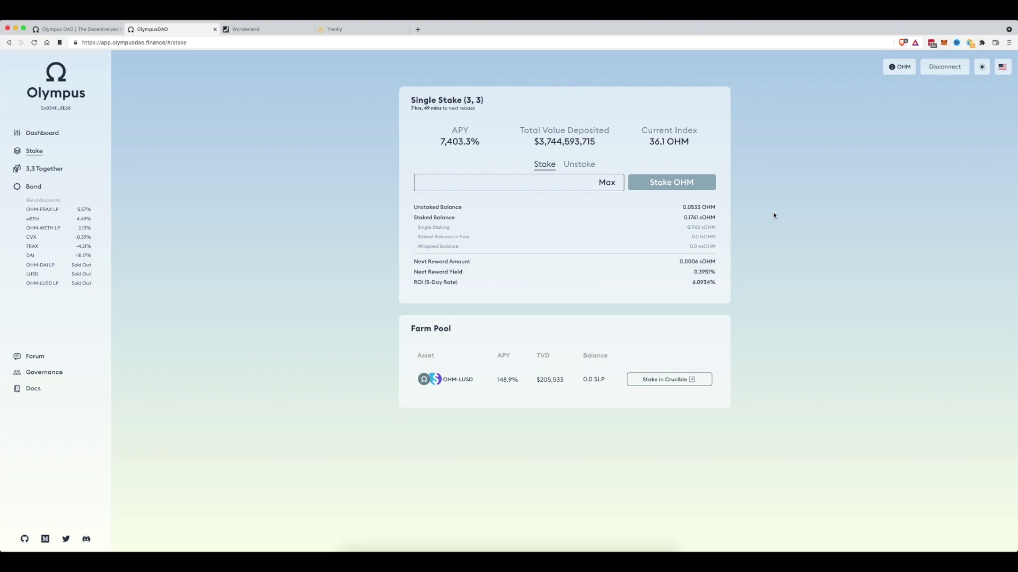
click(944, 44)
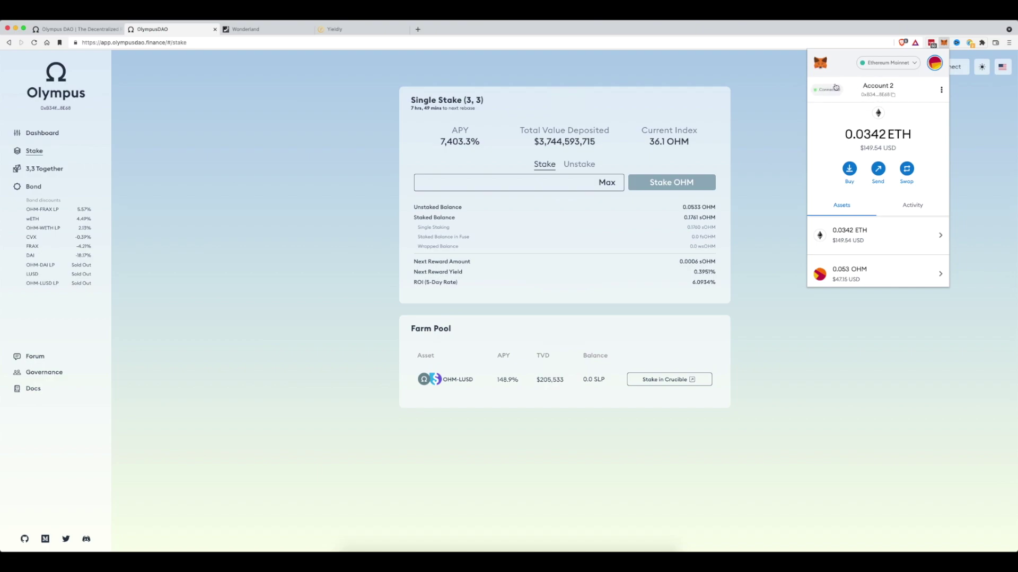
Step: Remove Account 2's app.olympusdao.finance connection in MetaMask, then close both Olympus DAO tabs
click(830, 91)
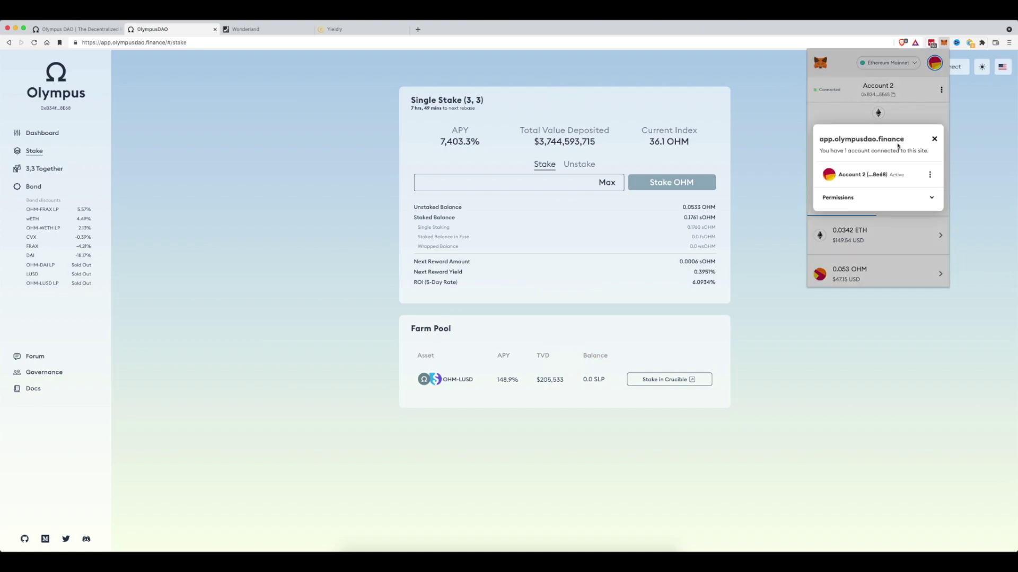
click(930, 174)
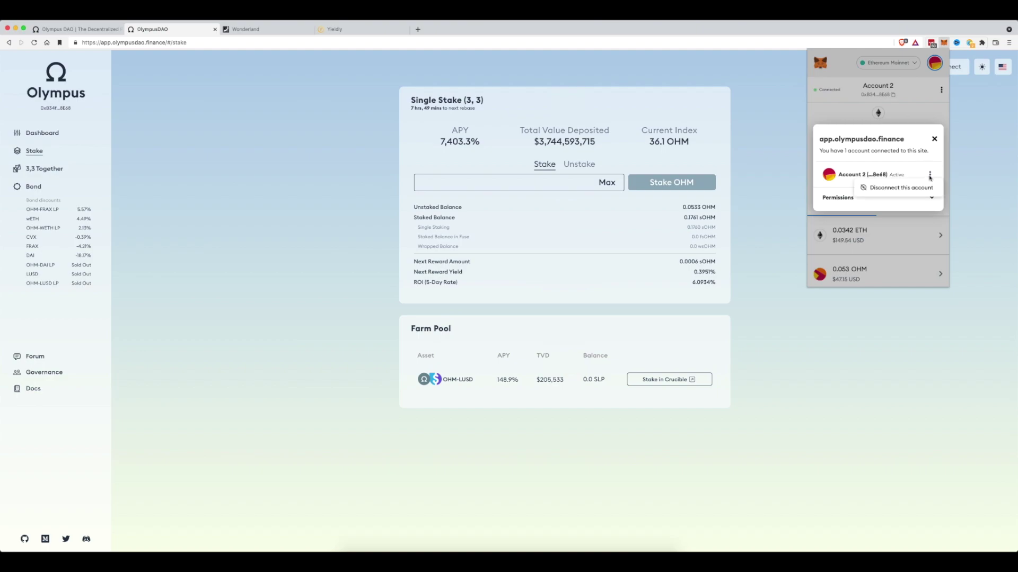
click(898, 188)
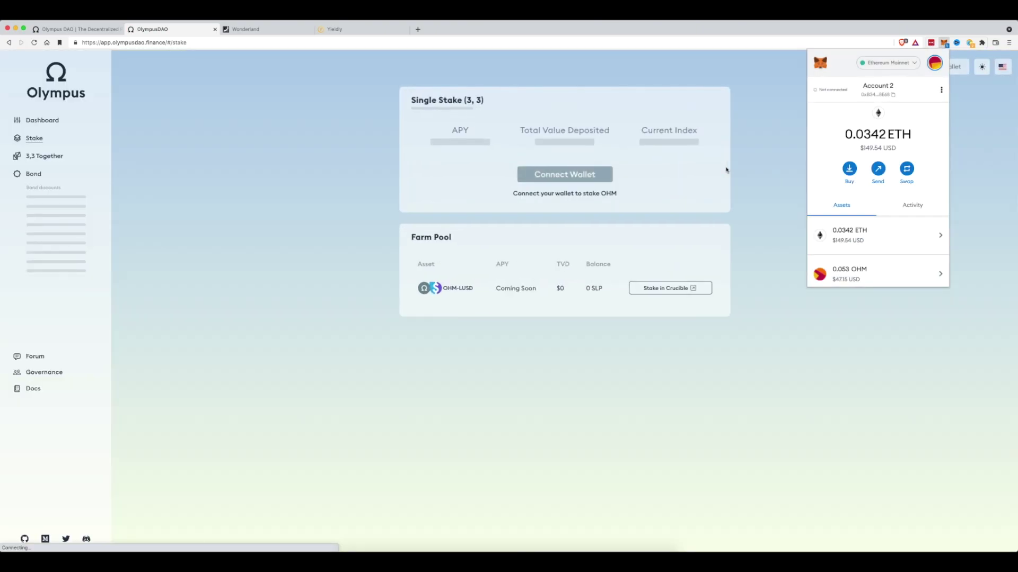
click(781, 167)
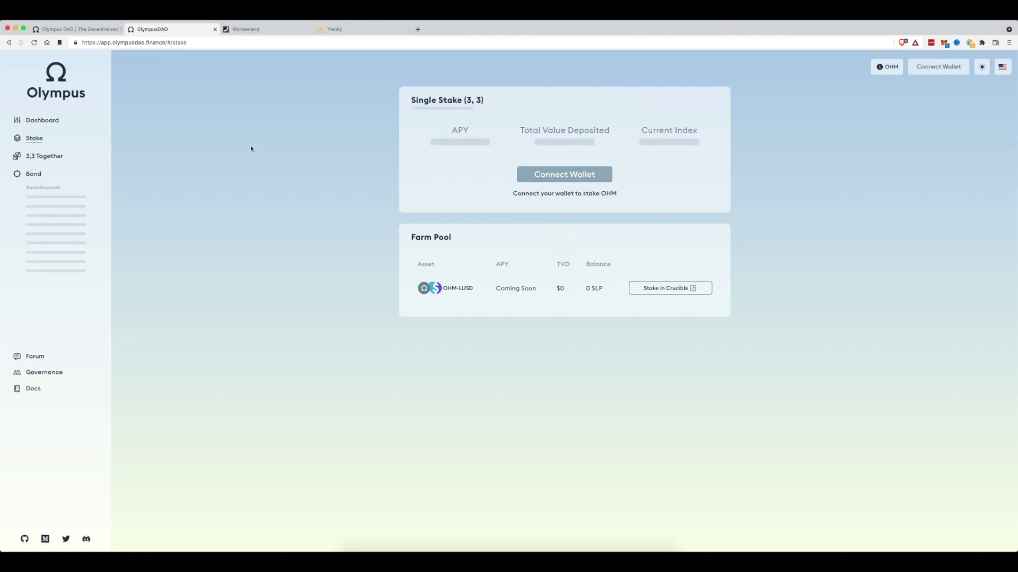
click(215, 30)
click(120, 29)
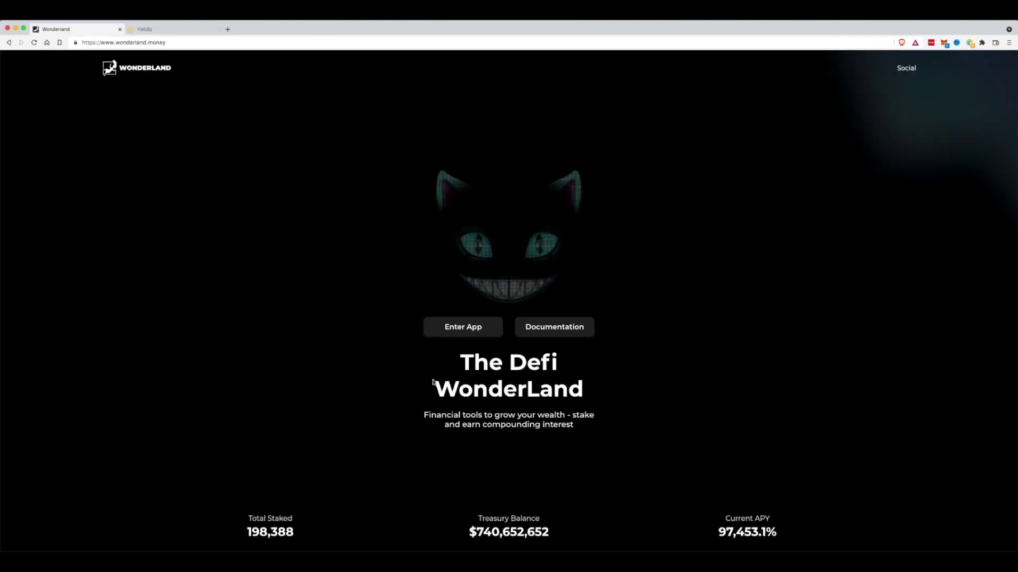
Step: Enter the Wonderland staking app from the wonderland.money landing page
click(474, 328)
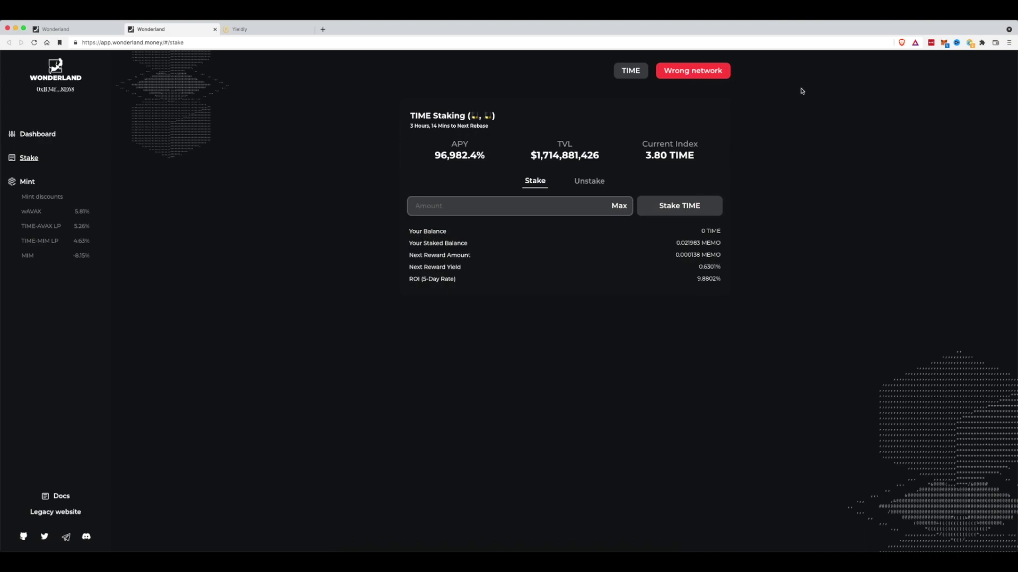
Step: Cancel the connect request, switch MetaMask to Avalanche Network, then disconnect the wallet from Wonderland
click(945, 43)
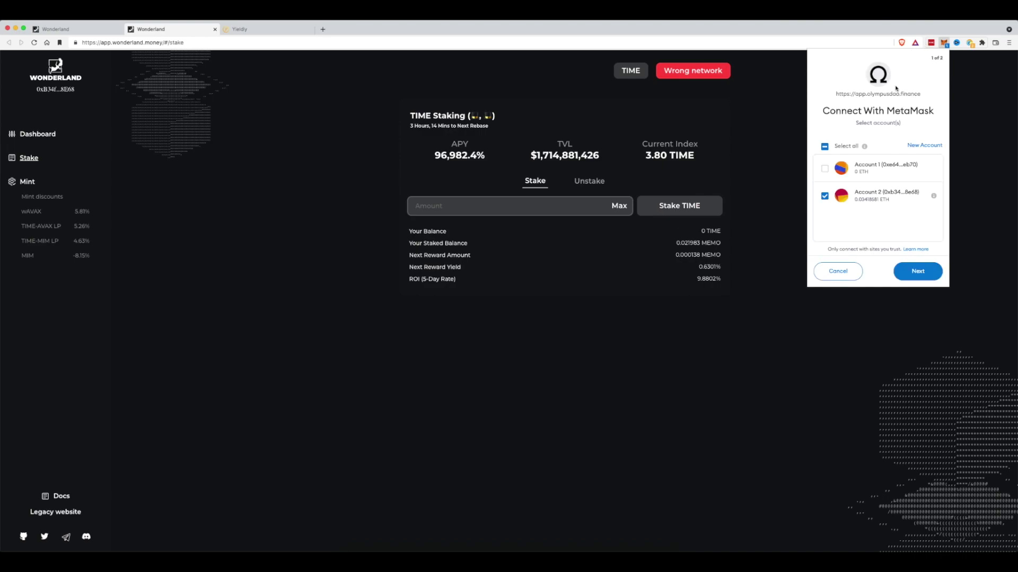
click(831, 270)
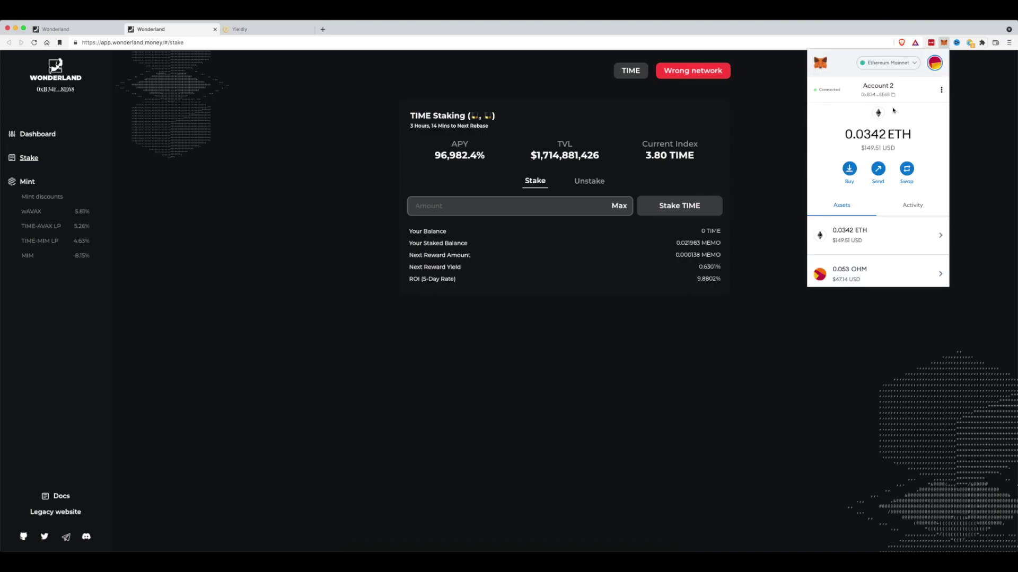
click(888, 64)
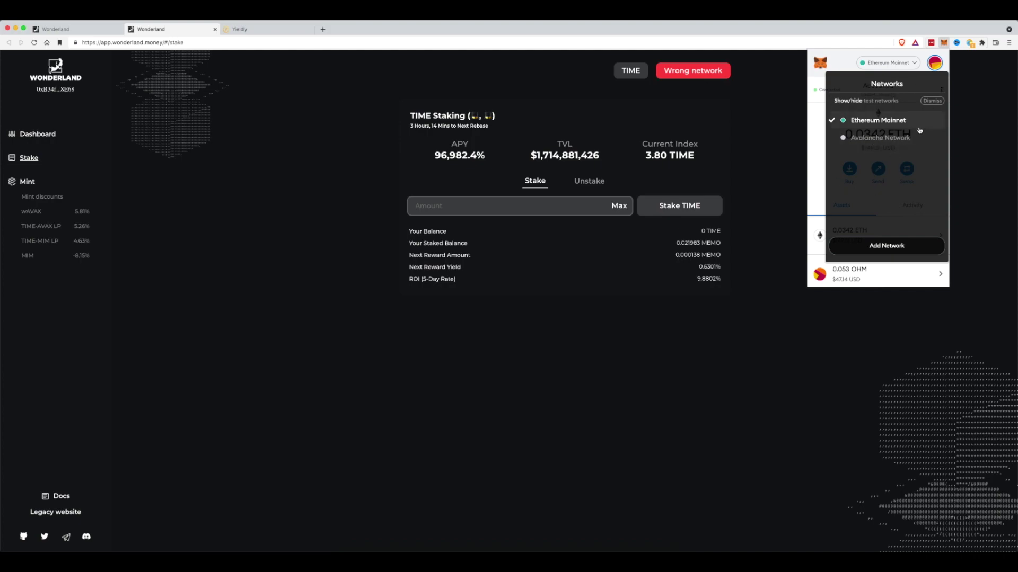
click(869, 137)
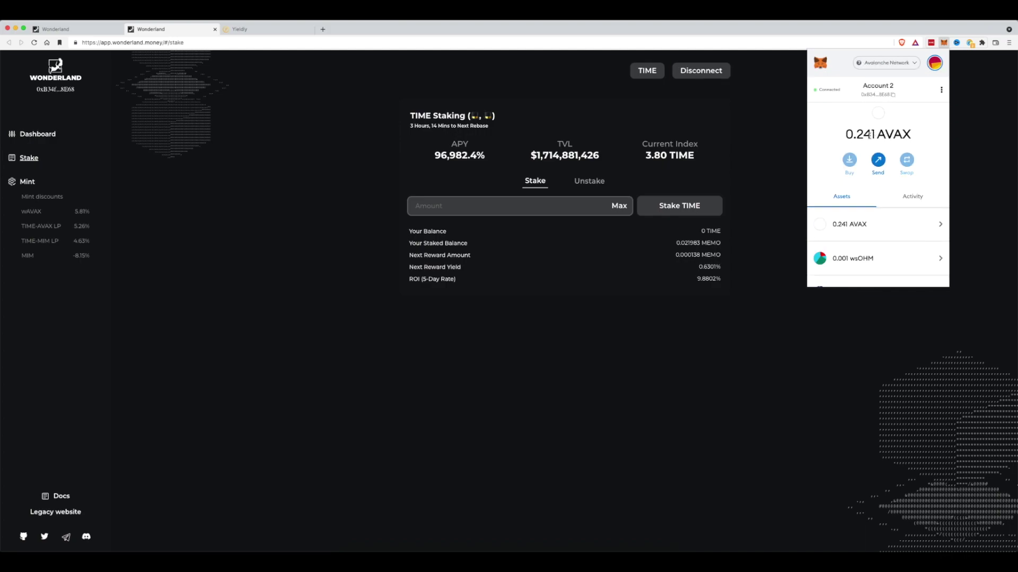
click(752, 97)
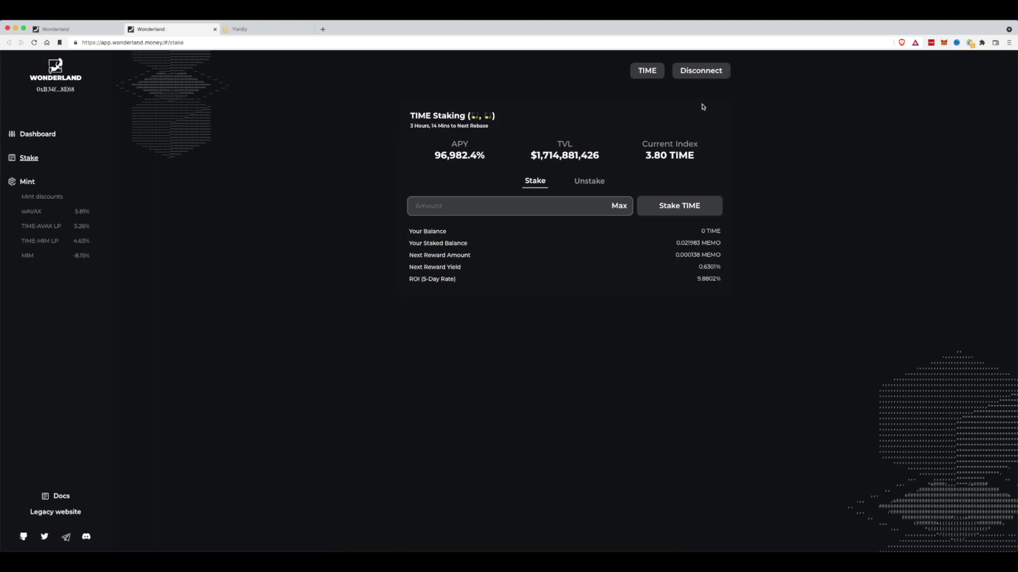
click(703, 73)
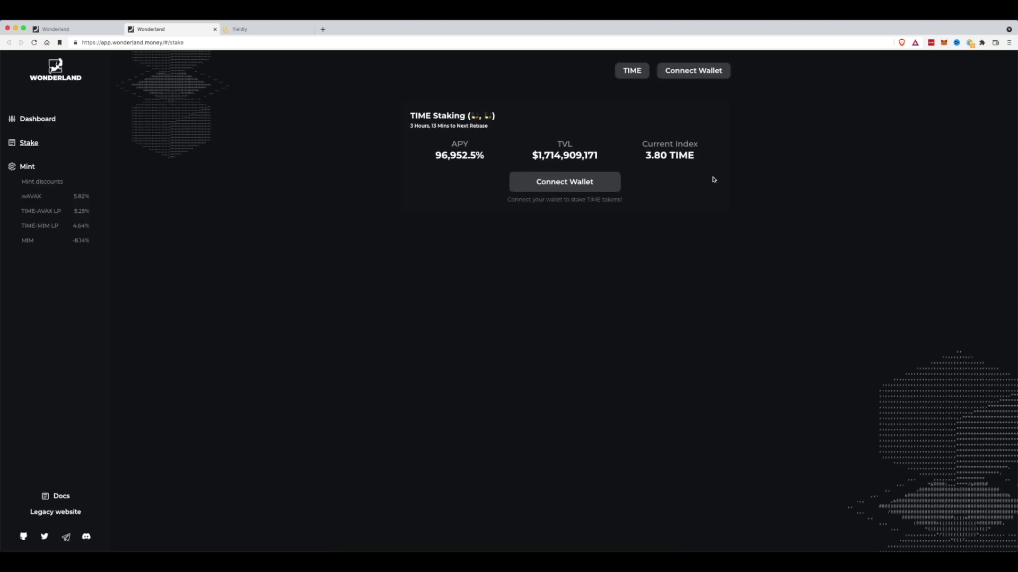
Step: Remove Account 2's connection to app.wonderland.money from MetaMask's connected sites
click(944, 44)
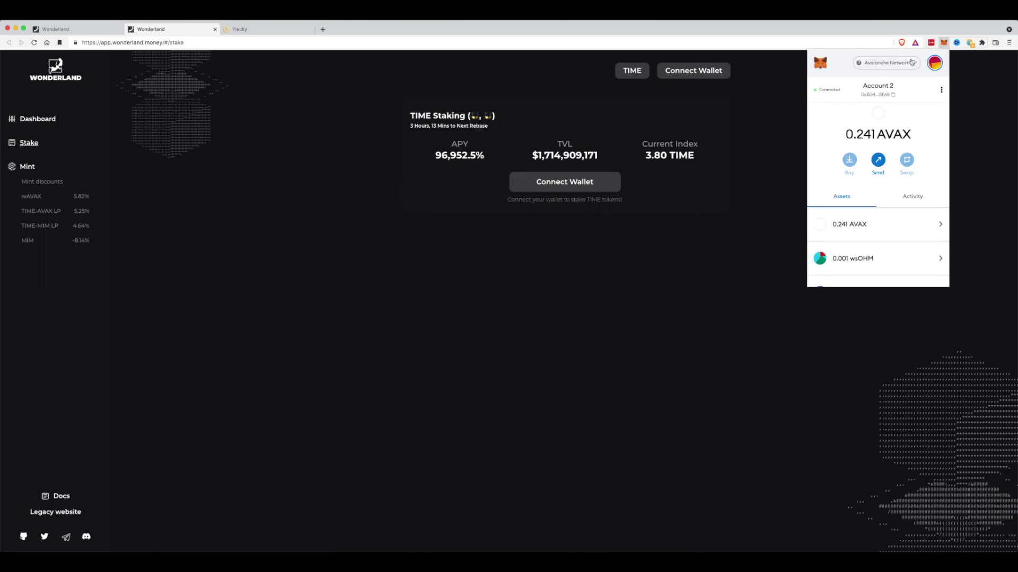
click(834, 92)
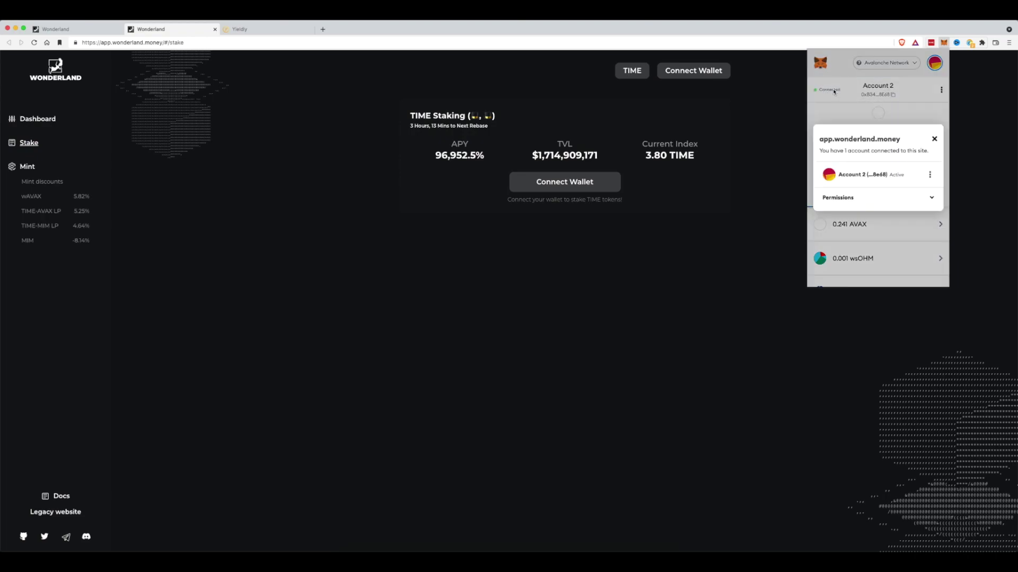
click(931, 175)
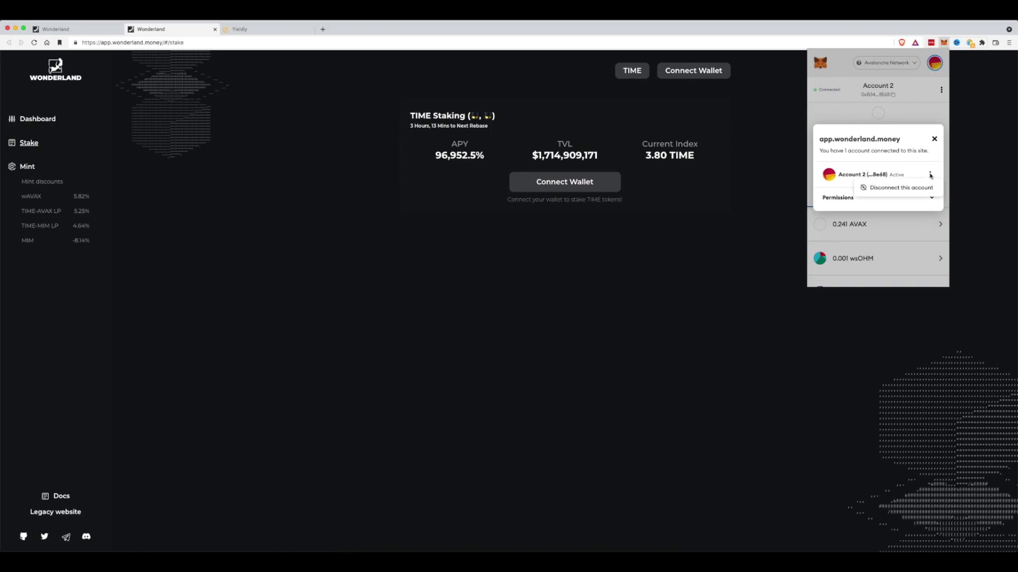
click(895, 188)
click(935, 147)
click(981, 147)
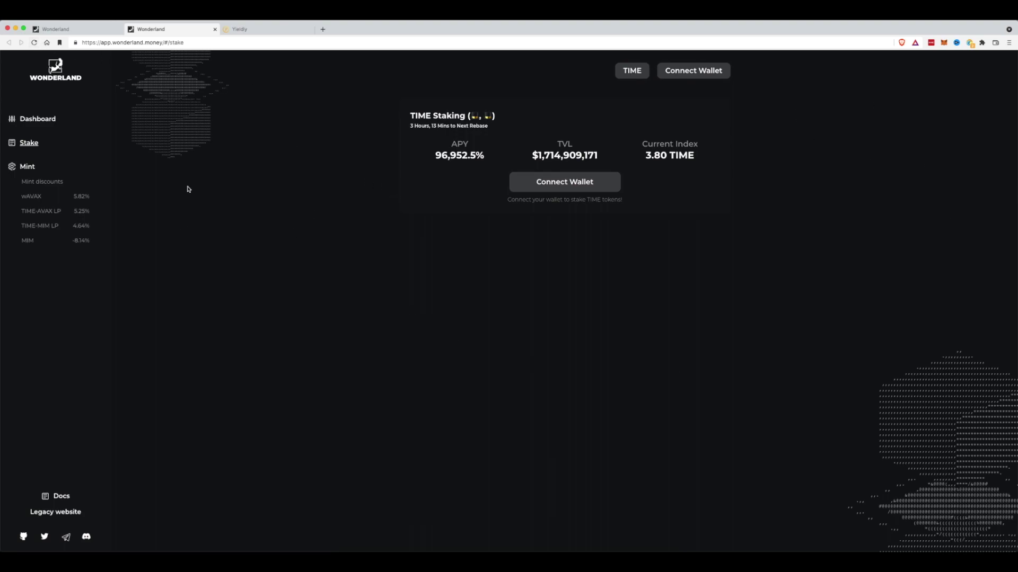
Step: Reconnect Account 2 to Wonderland with MetaMask
click(565, 182)
click(509, 265)
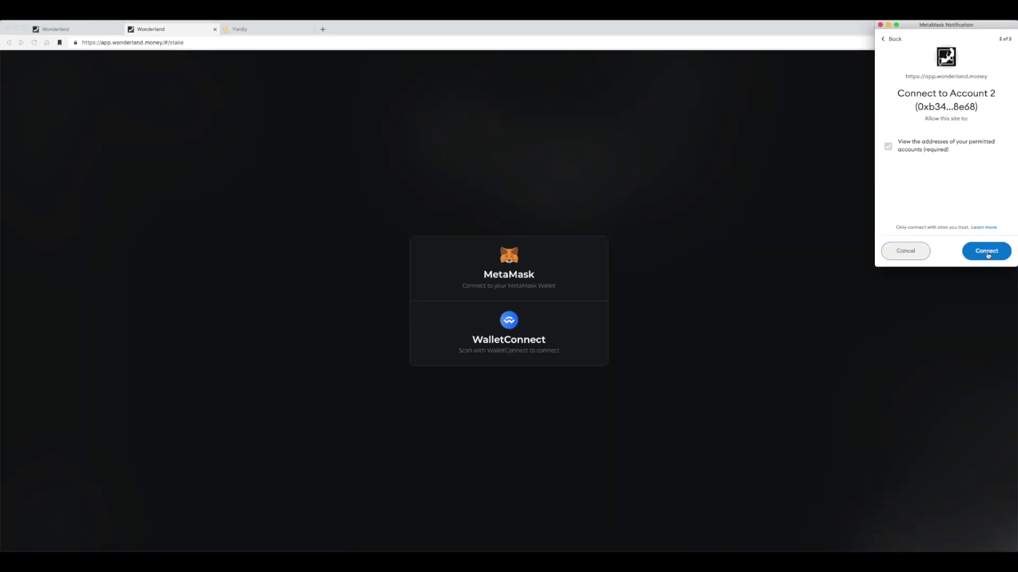
click(987, 251)
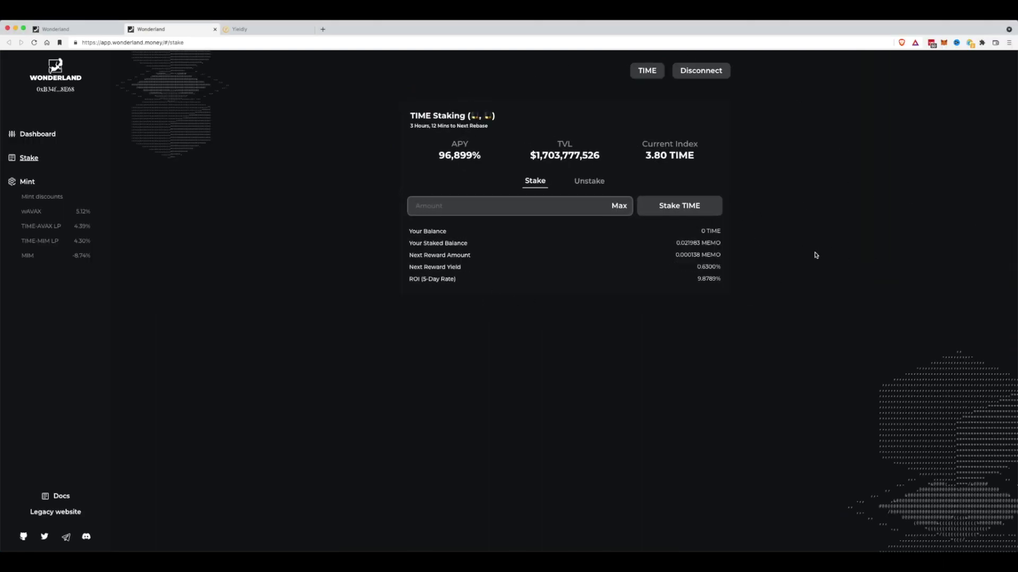
Step: Remove Account 2's app.wonderland.money connection in MetaMask, then close the staking tab
click(944, 42)
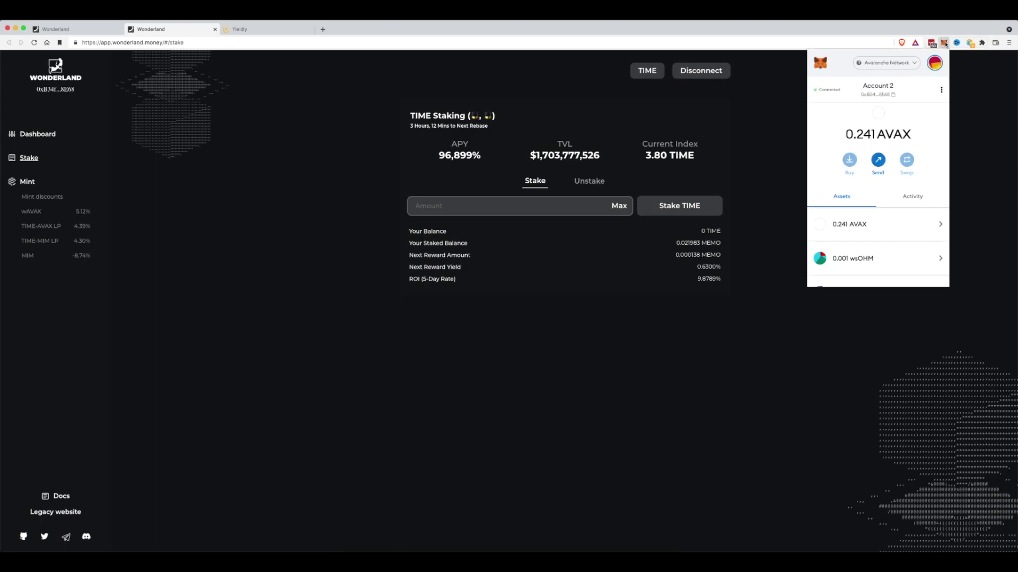
click(827, 89)
click(930, 175)
click(903, 190)
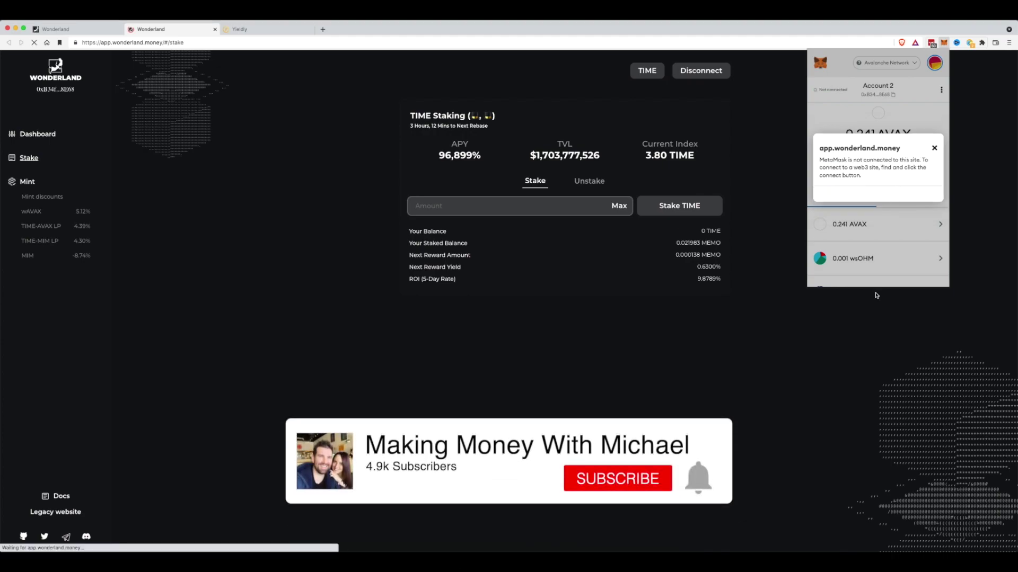
click(933, 149)
click(979, 159)
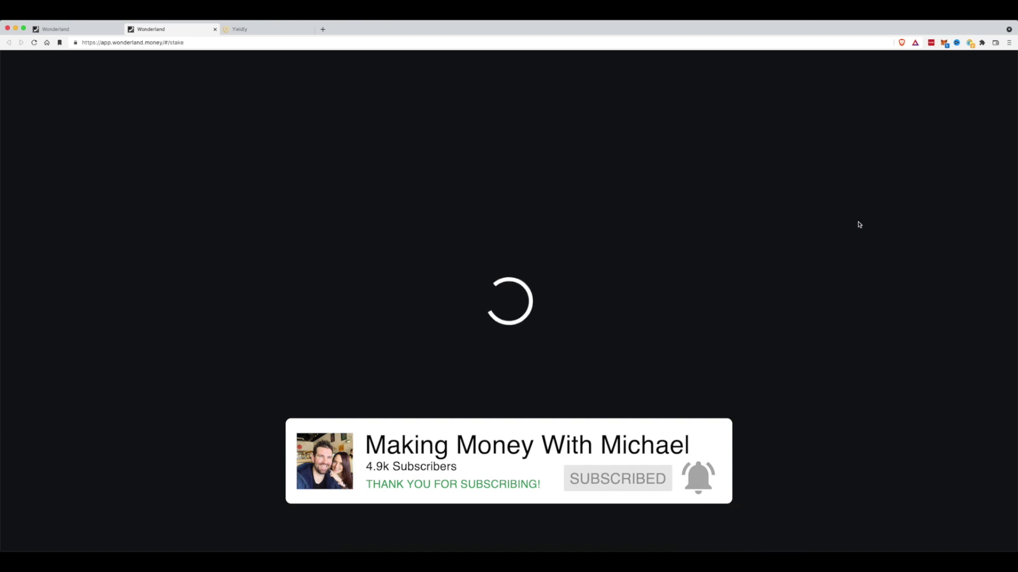
click(215, 29)
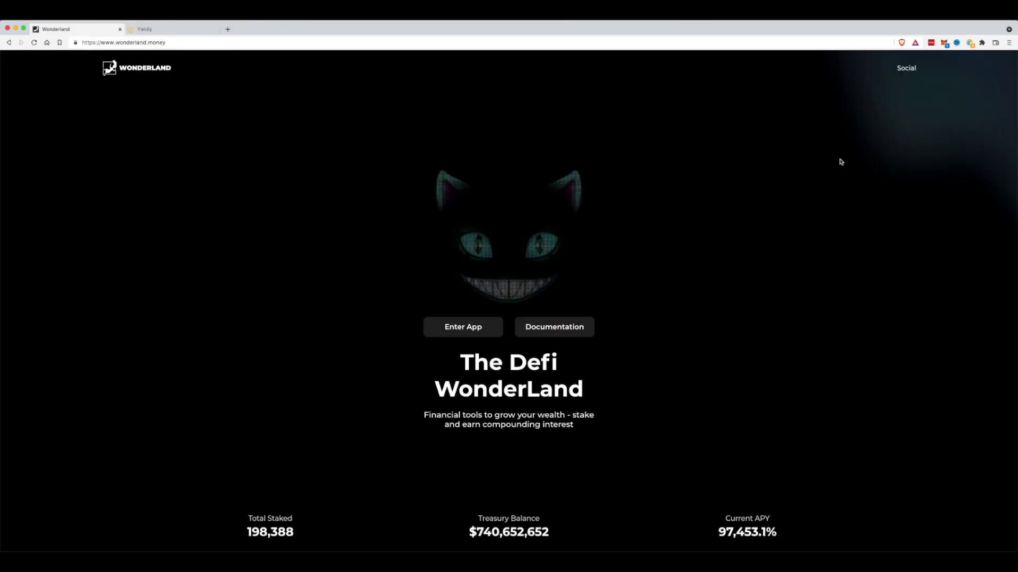